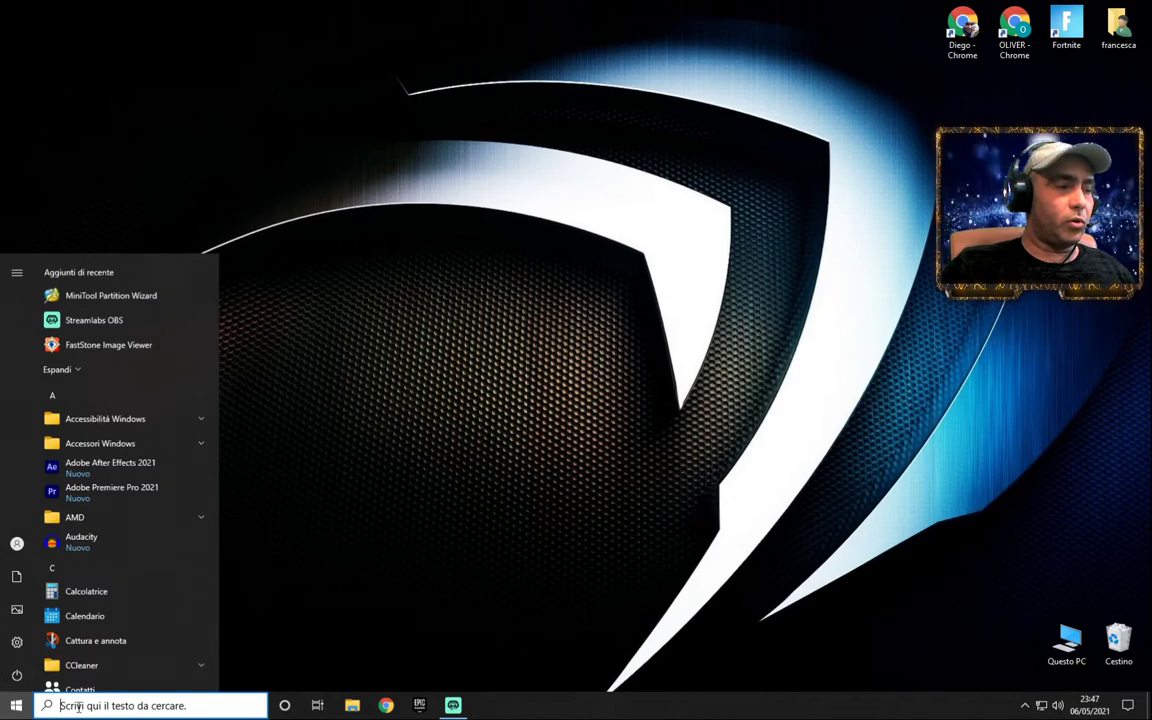
Step: Find Pannello di controllo through the Windows search and open it
left_click(78, 706)
type("pannel")
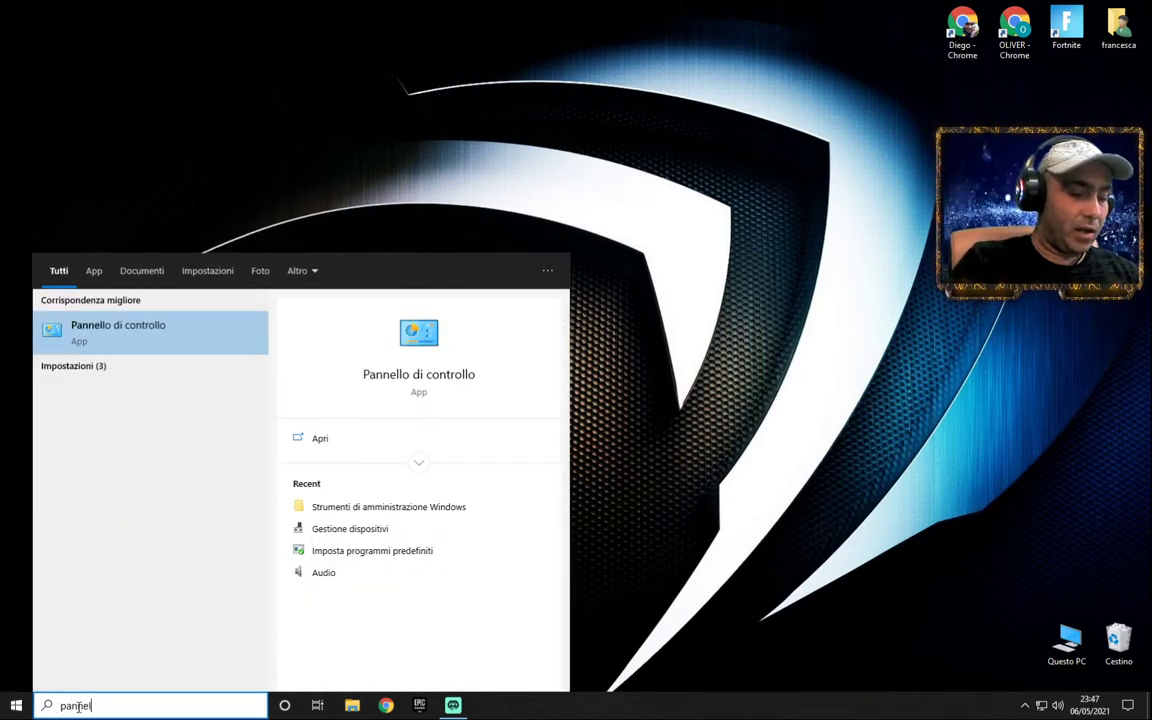
type("lo")
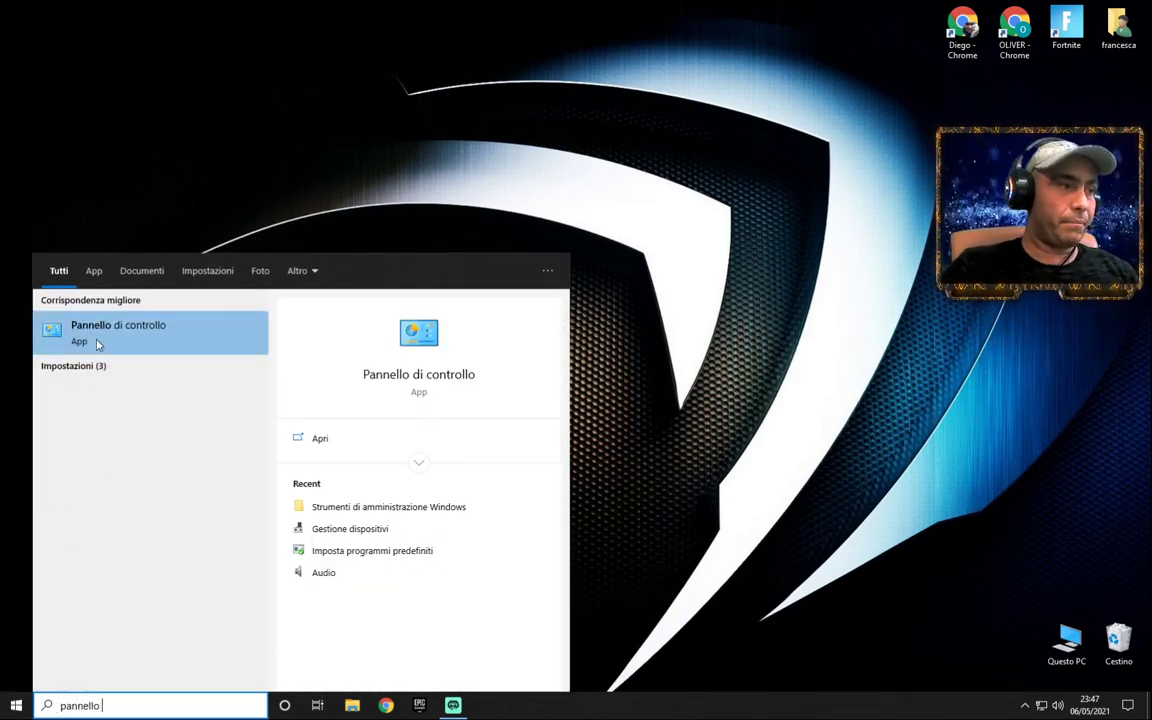
left_click(88, 330)
Step: Switch the control panel display to Categoria and back to Icone grandi
left_click(891, 88)
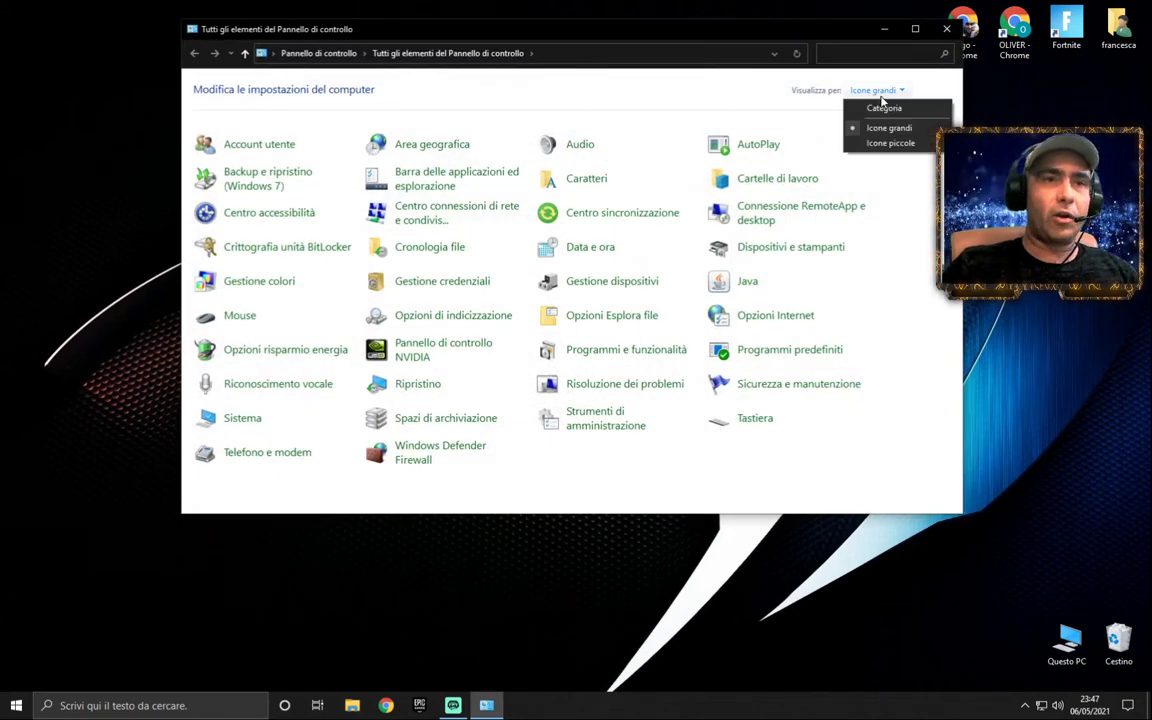
left_click(885, 104)
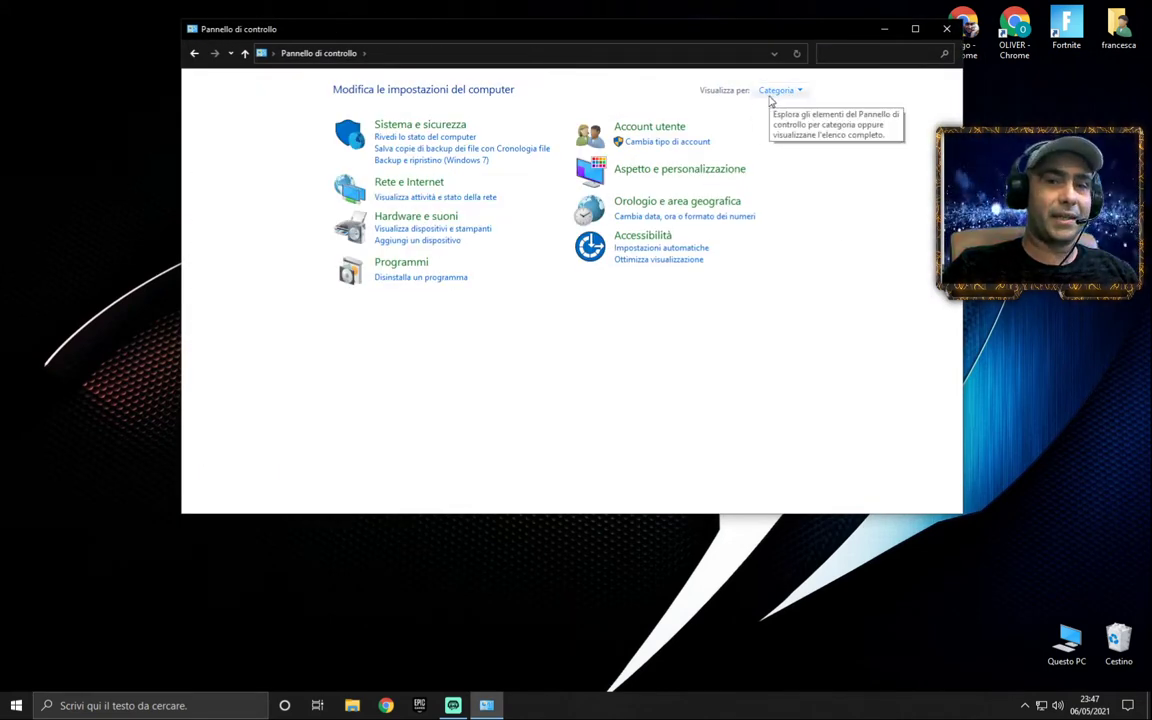
left_click(775, 91)
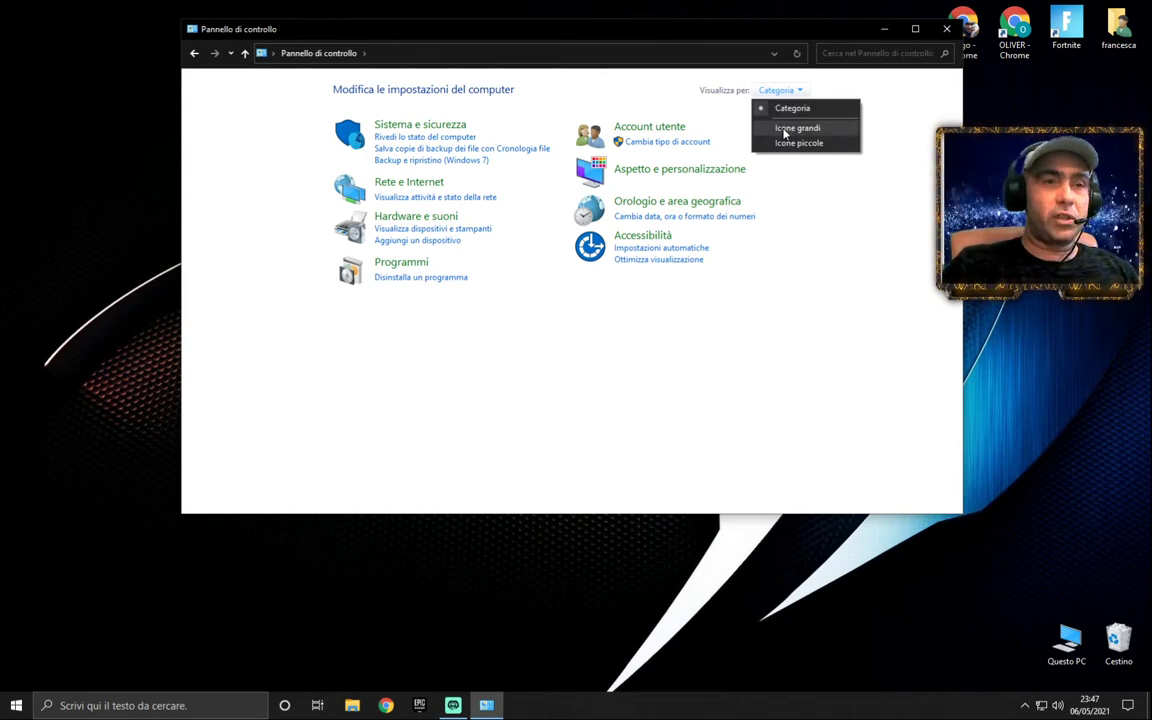
left_click(785, 130)
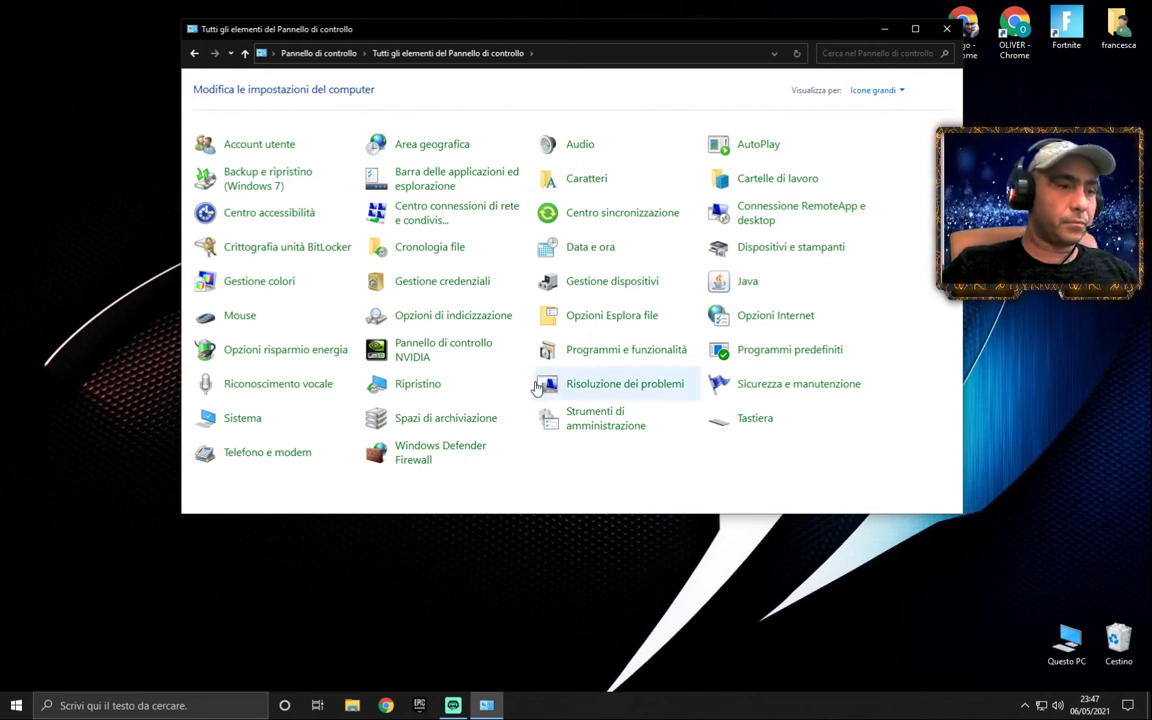
Step: Launch Gestione computer from Strumenti di amministrazione
left_click(591, 425)
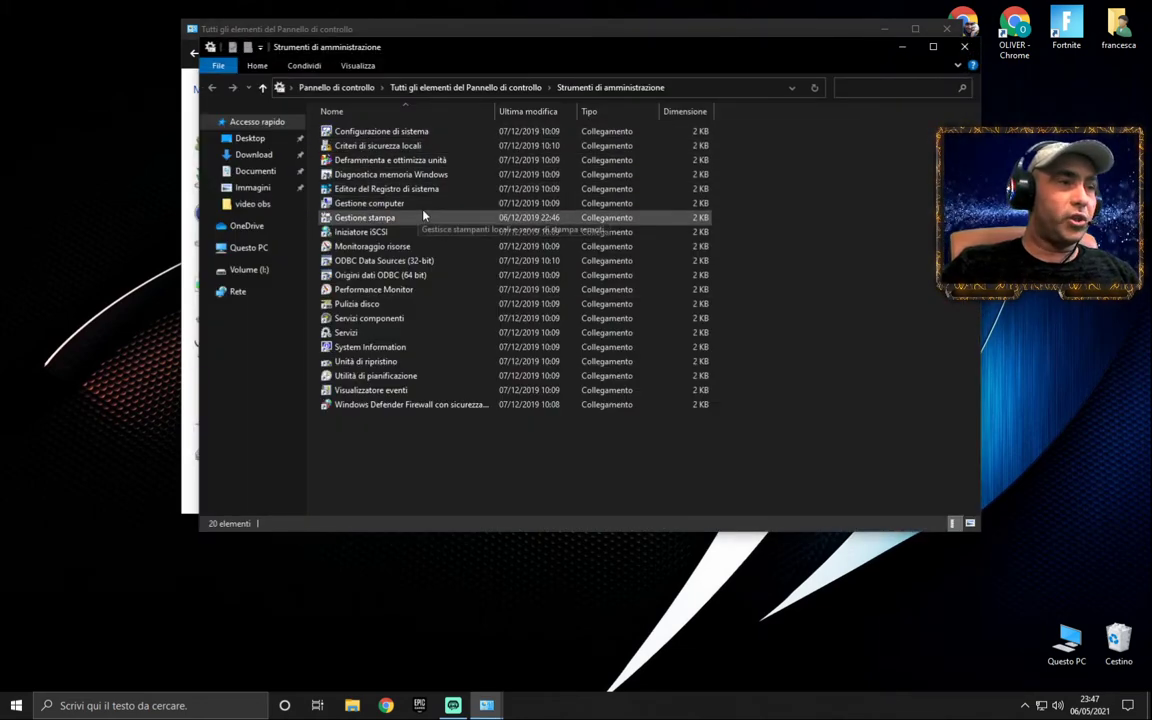
left_click(357, 205)
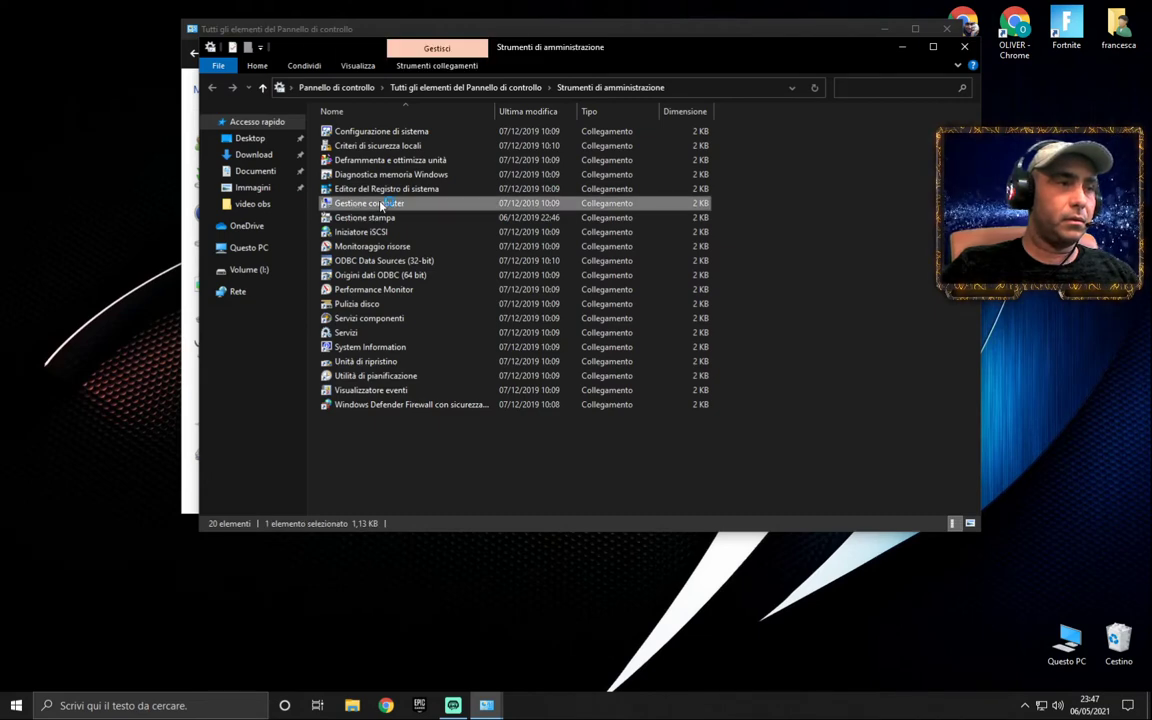
double_click(381, 205)
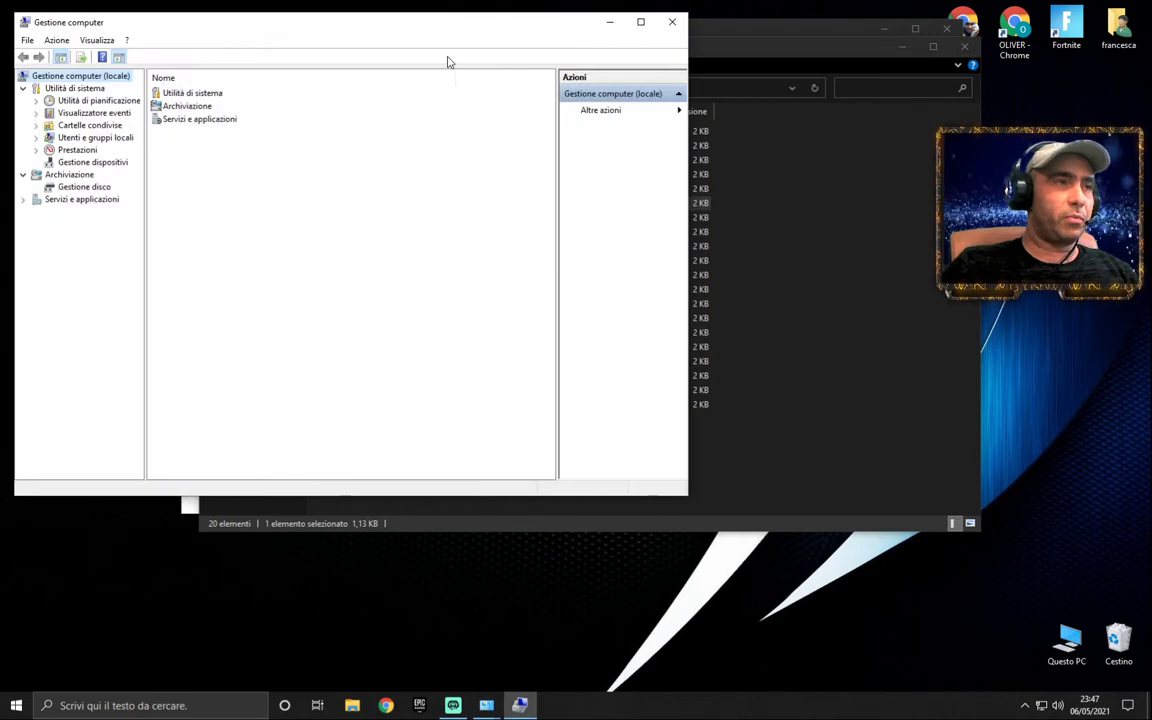
Step: Reposition and enlarge the Gestione computer window, and show Gestione disco under Archiviazione
left_click_drag(434, 28, 471, 40)
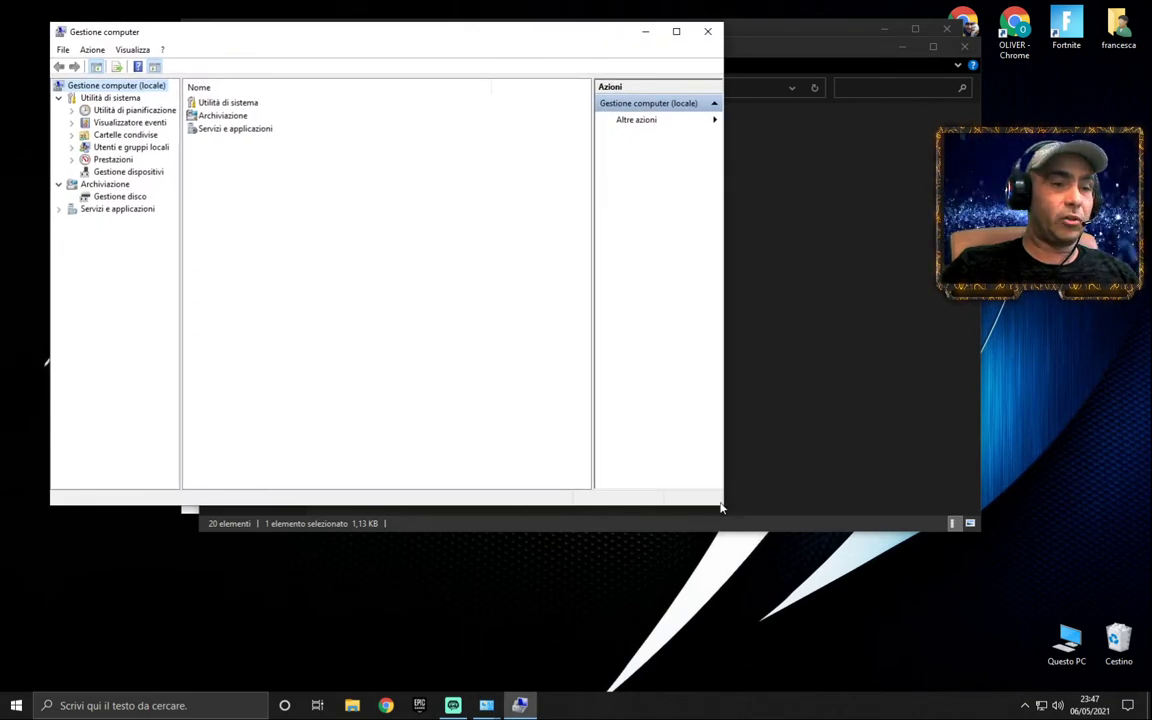
left_click_drag(725, 508, 961, 591)
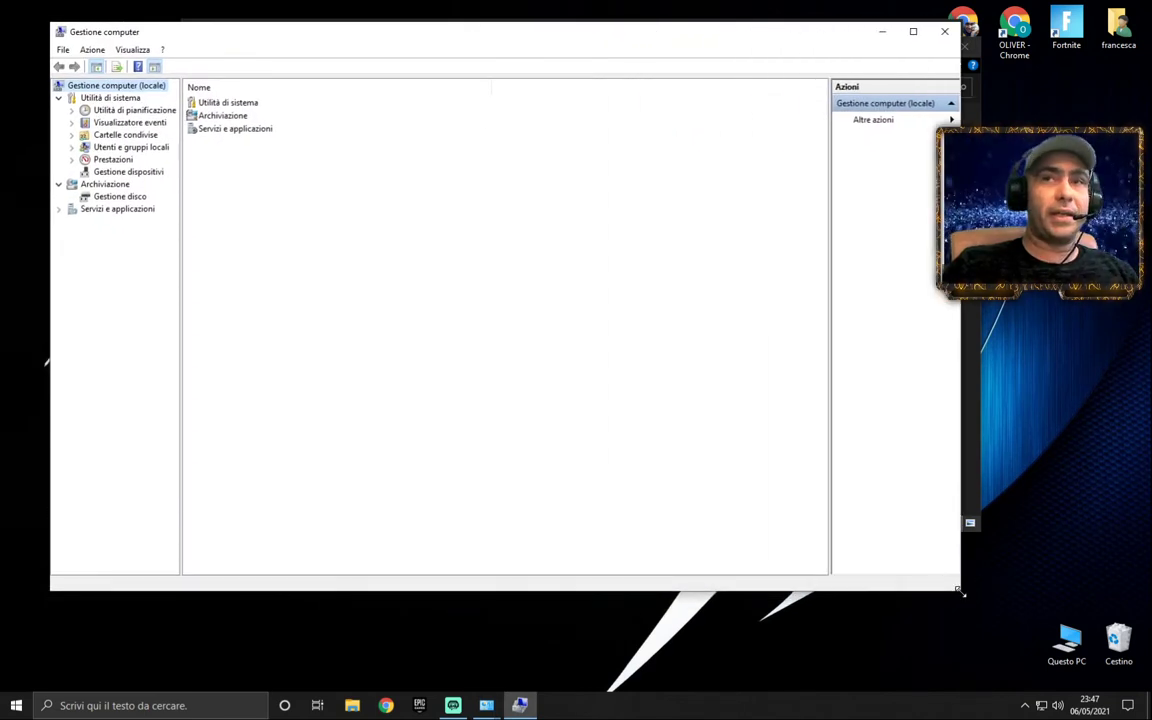
left_click(118, 197)
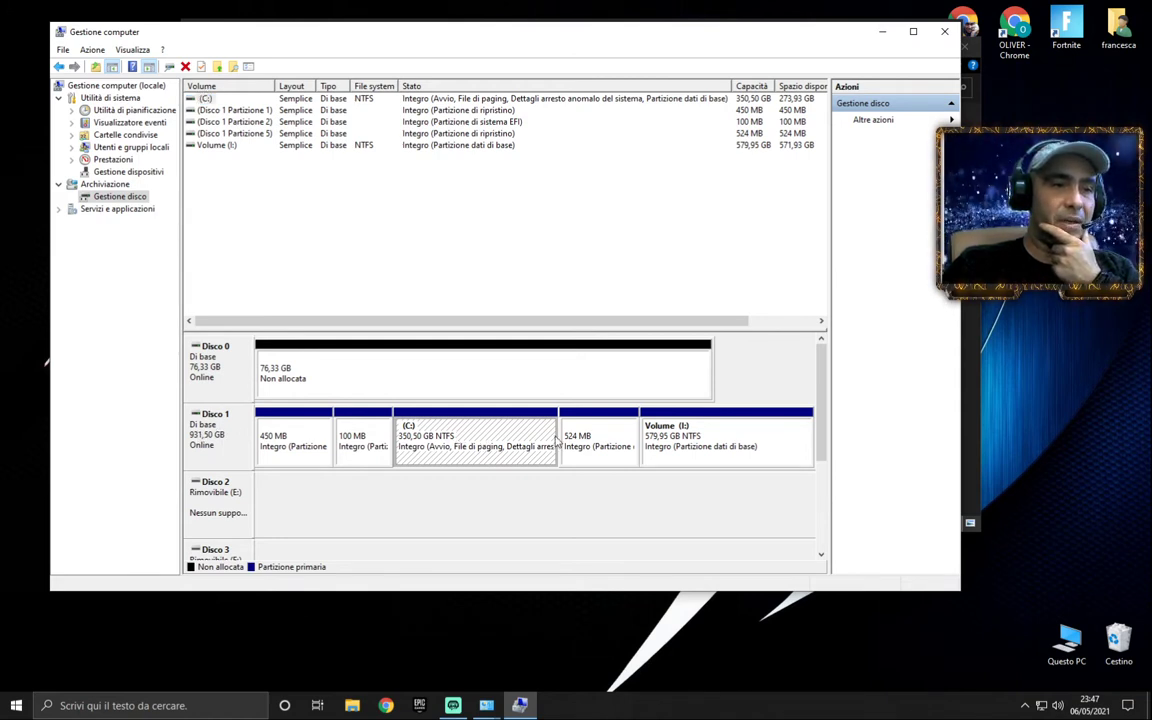
Step: Open Questo PC beside Gestione disco and compare drives C: and I: with the partitions on Disco 1 and the unallocated Disco 0
left_click(703, 437)
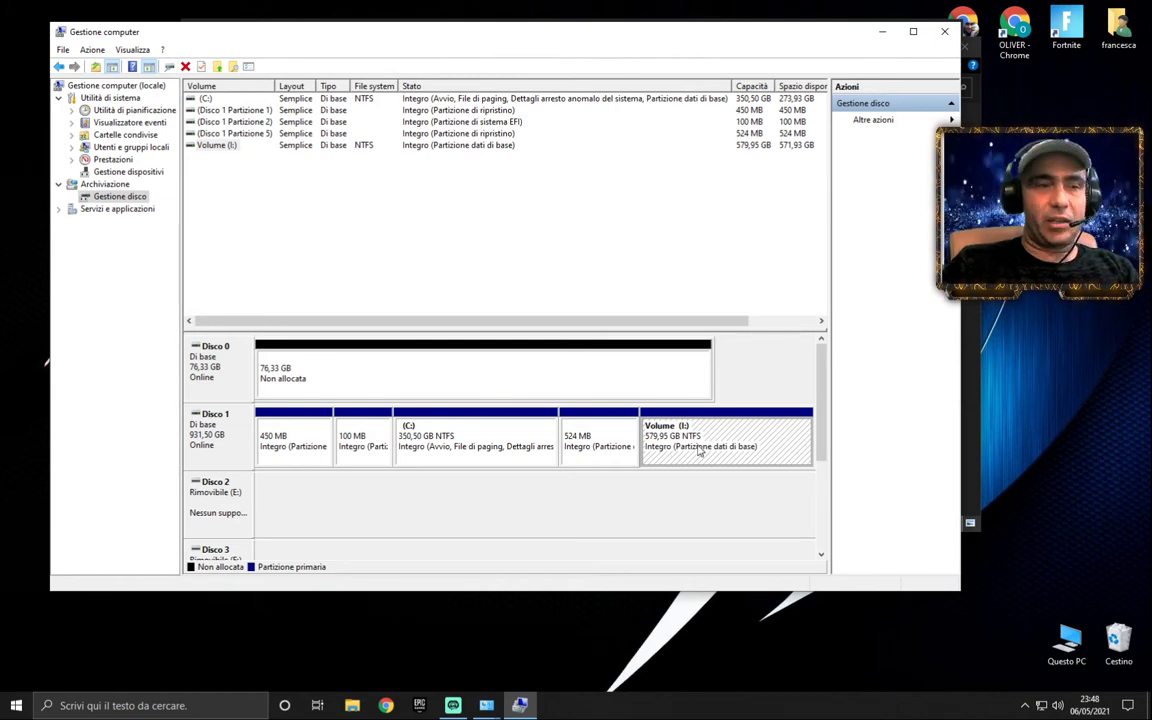
left_click(347, 368)
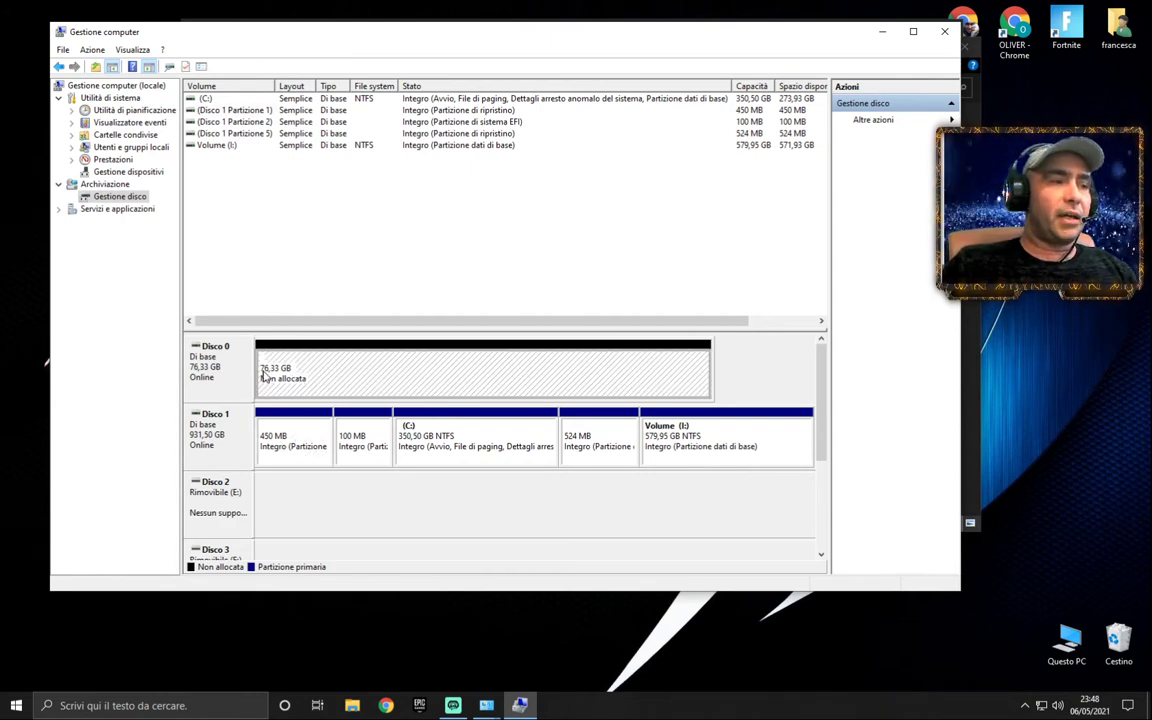
double_click(1058, 641)
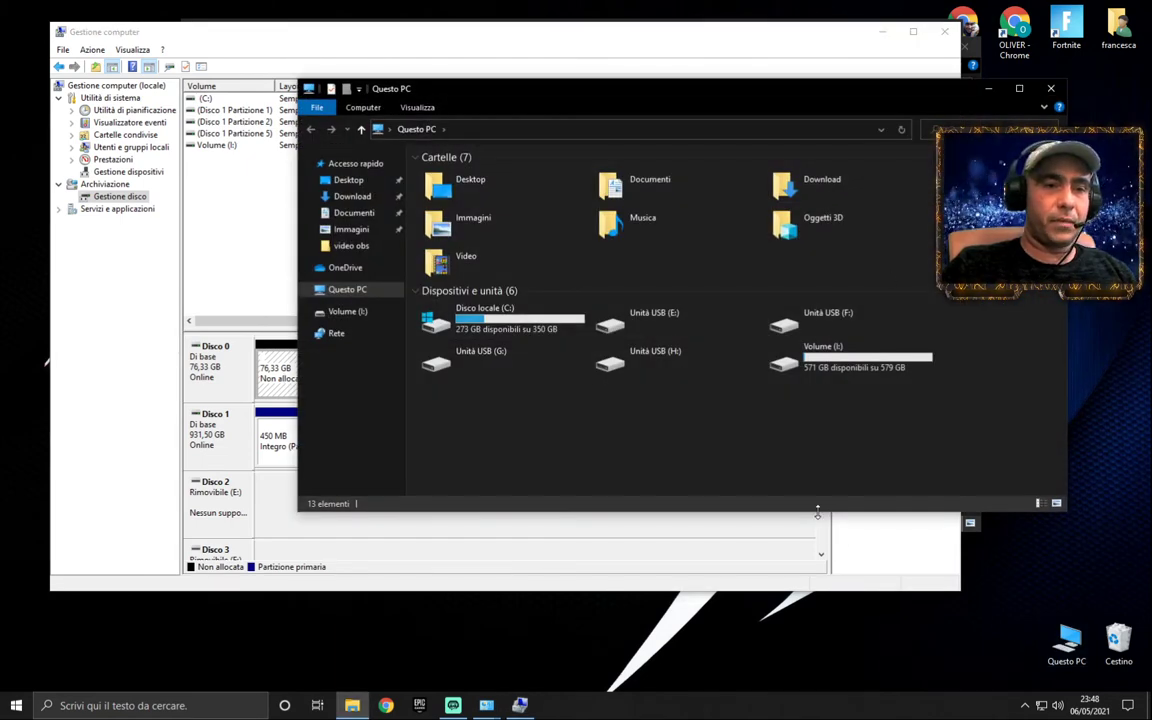
left_click_drag(818, 515, 818, 430)
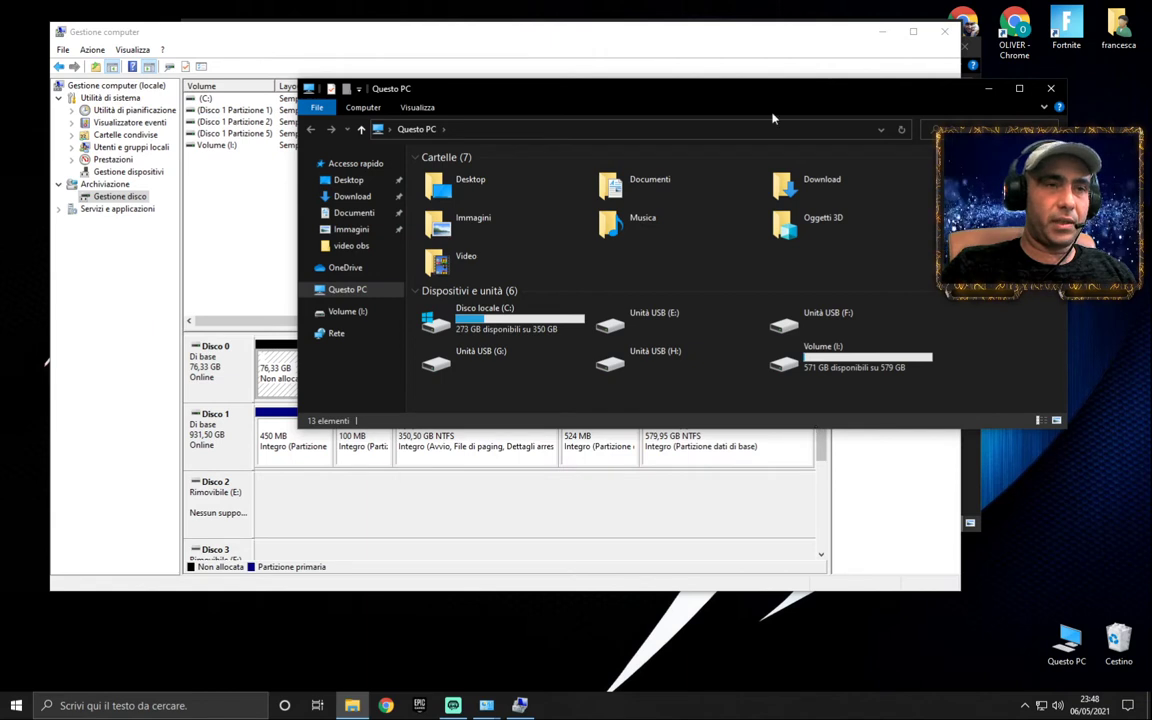
left_click_drag(759, 100, 755, 75)
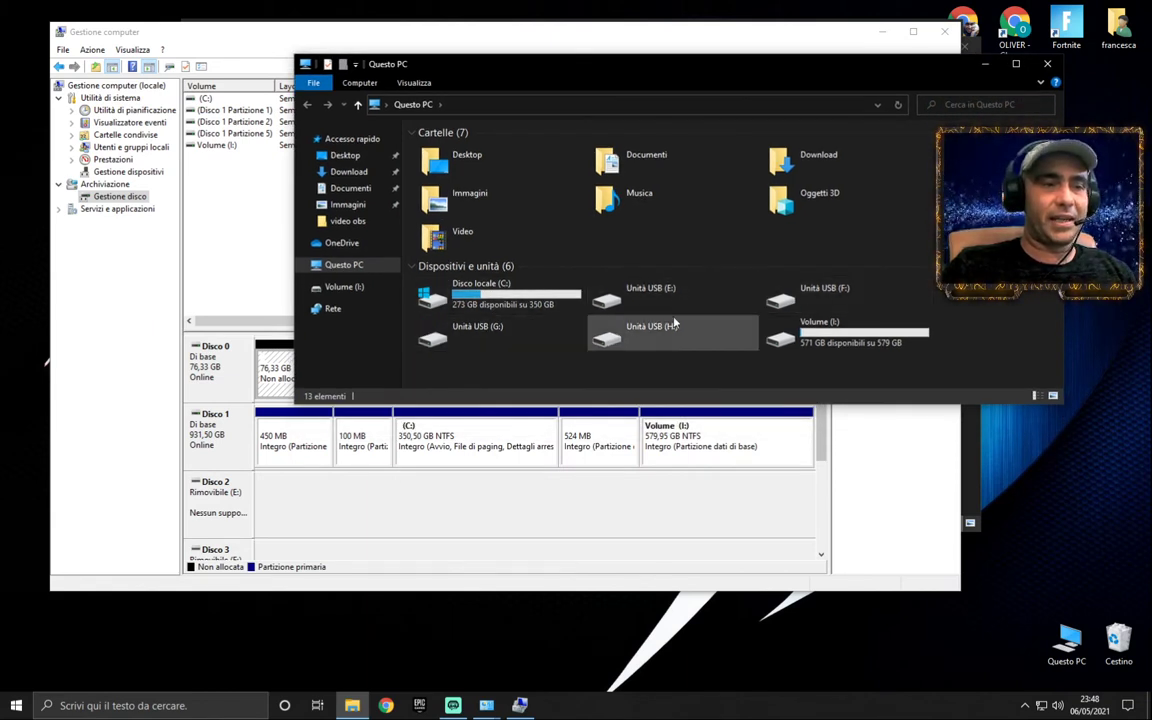
left_click(490, 300)
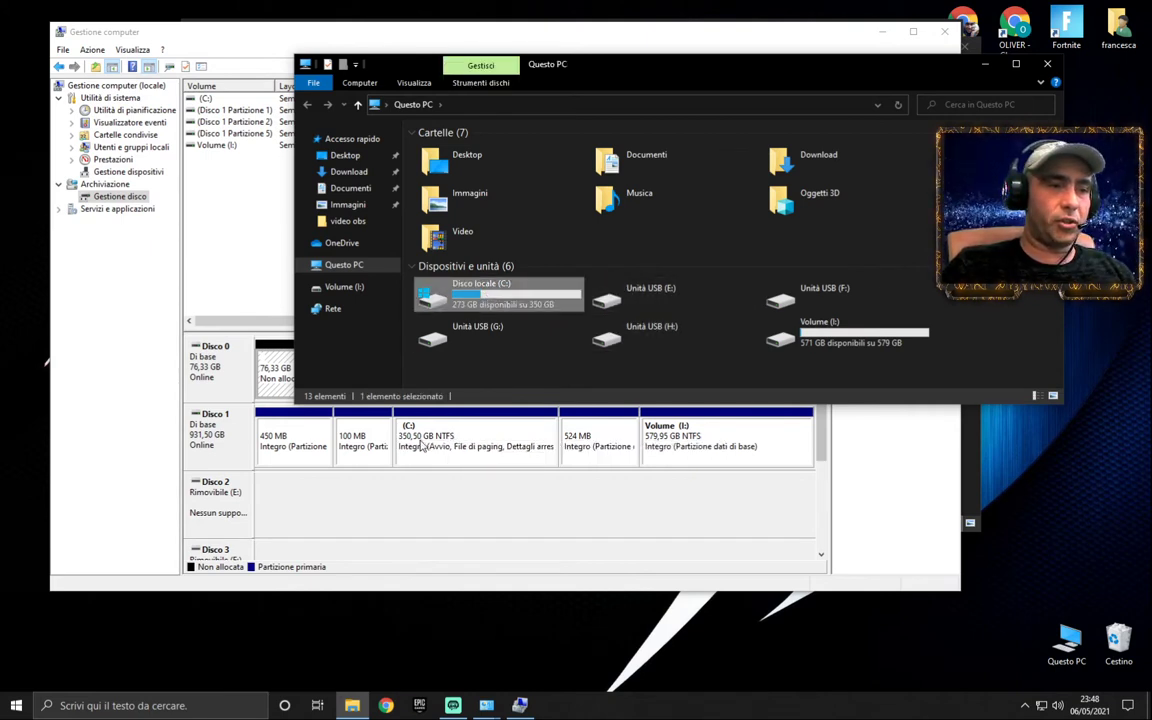
left_click(795, 340)
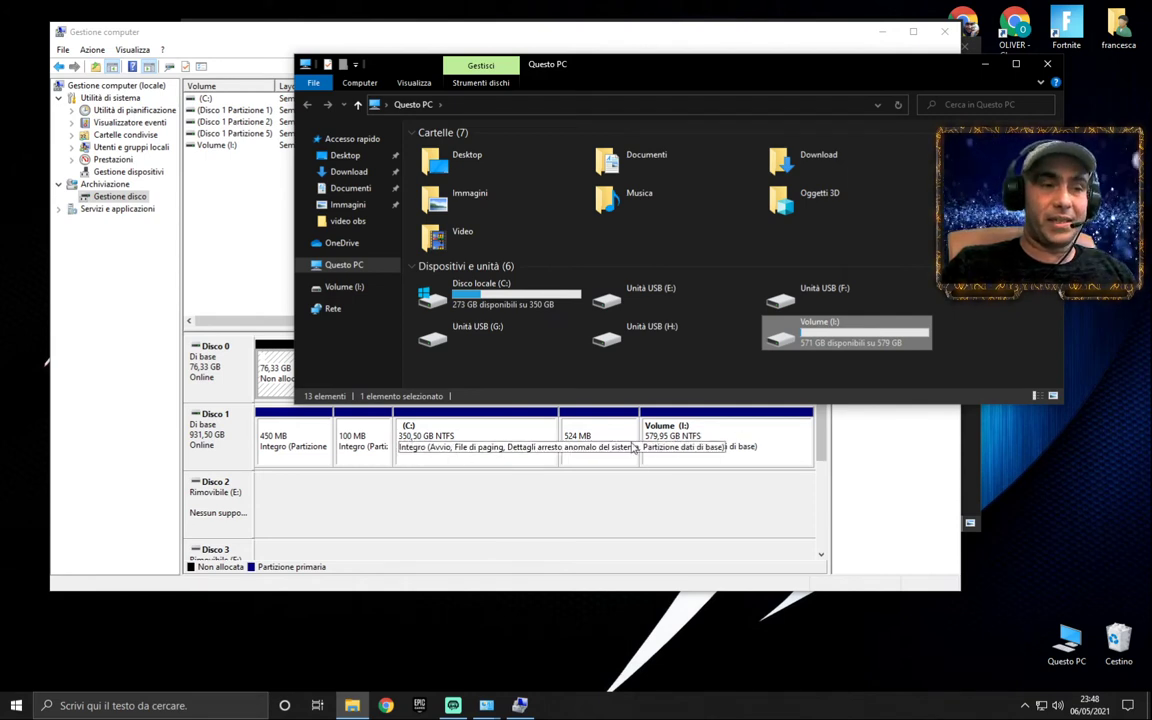
left_click_drag(624, 76, 726, 54)
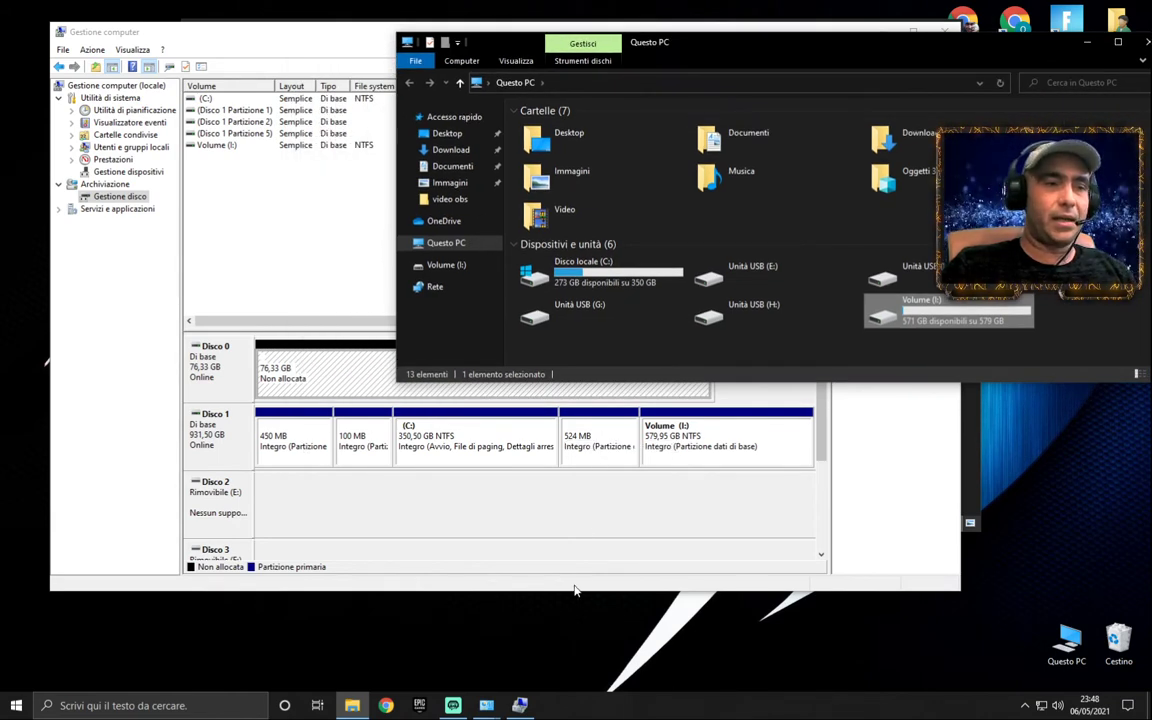
left_click_drag(704, 53, 716, 15)
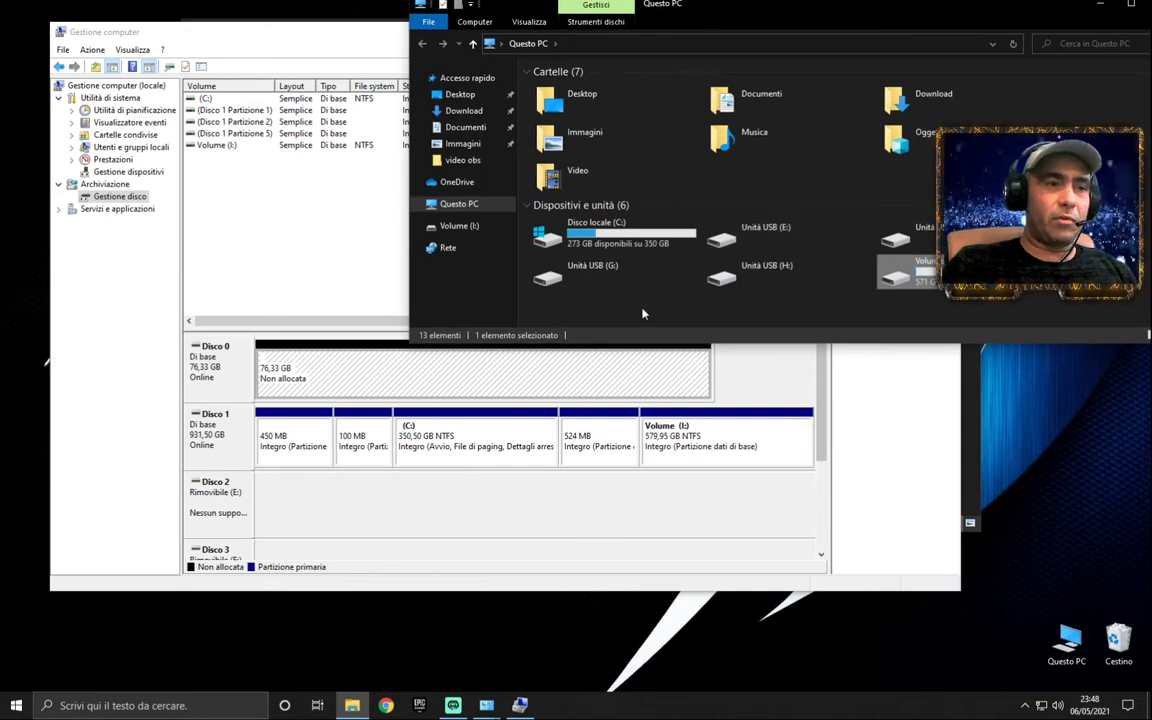
Step: Start a new simple volume on the unallocated space of Disco 0, keeping the maximum size of 78166 MB
left_click(322, 387)
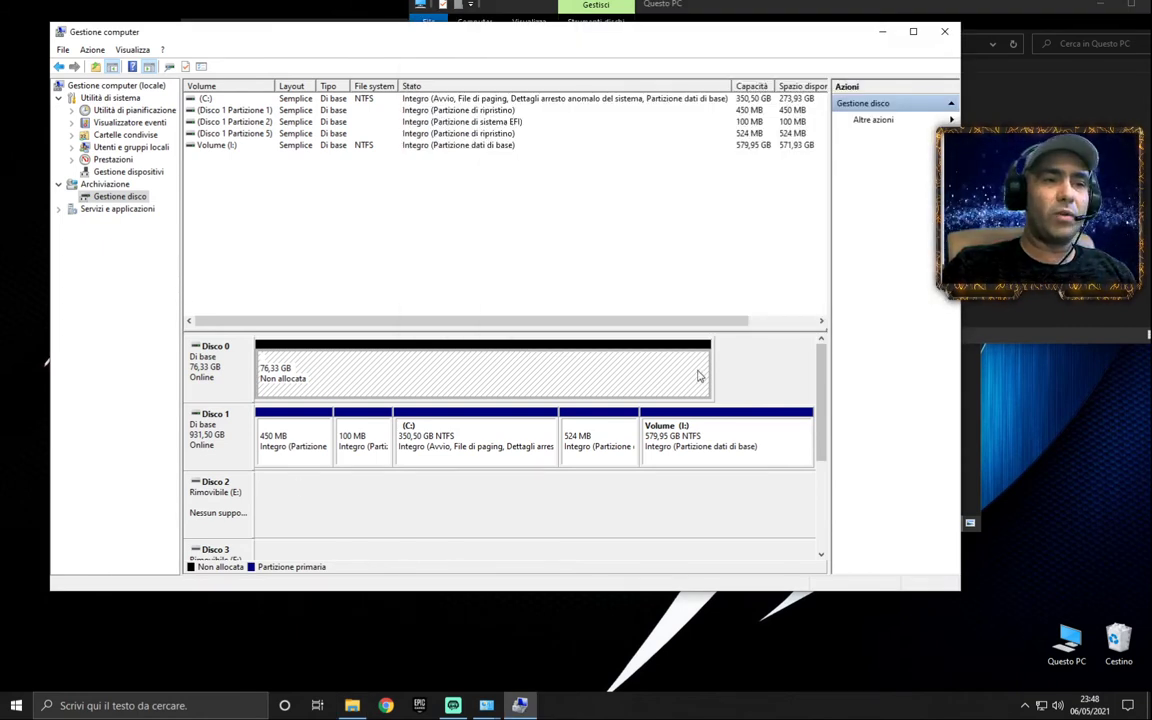
right_click(445, 382)
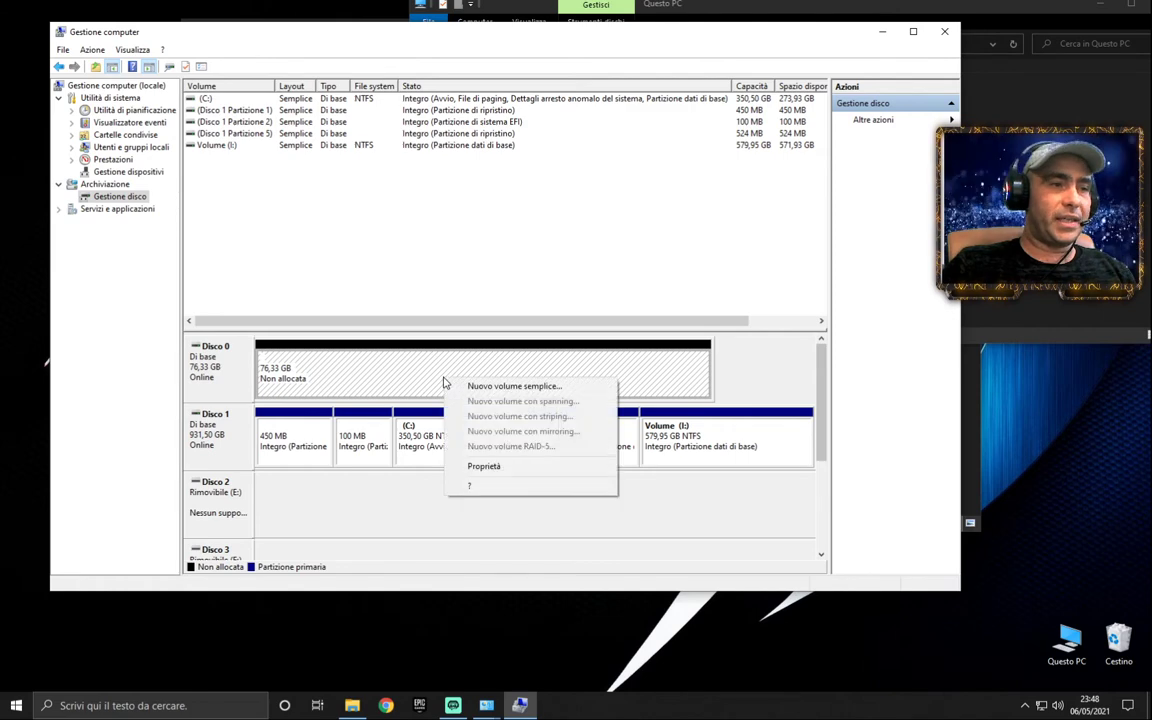
left_click(495, 387)
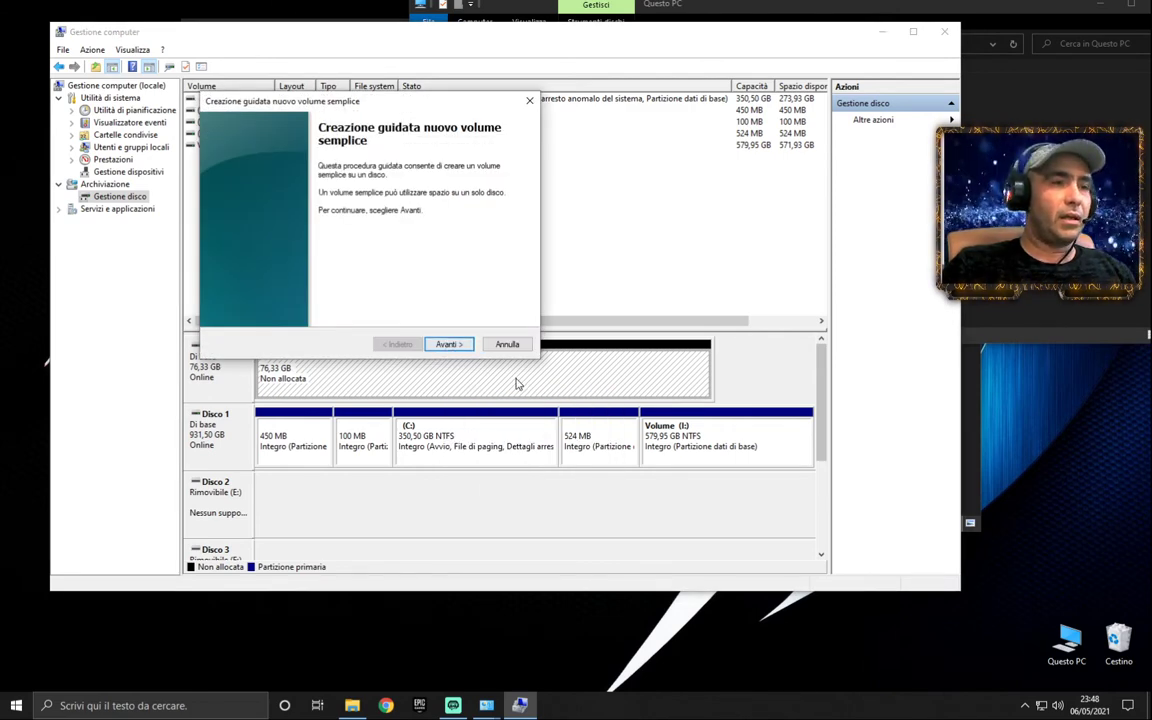
left_click(450, 344)
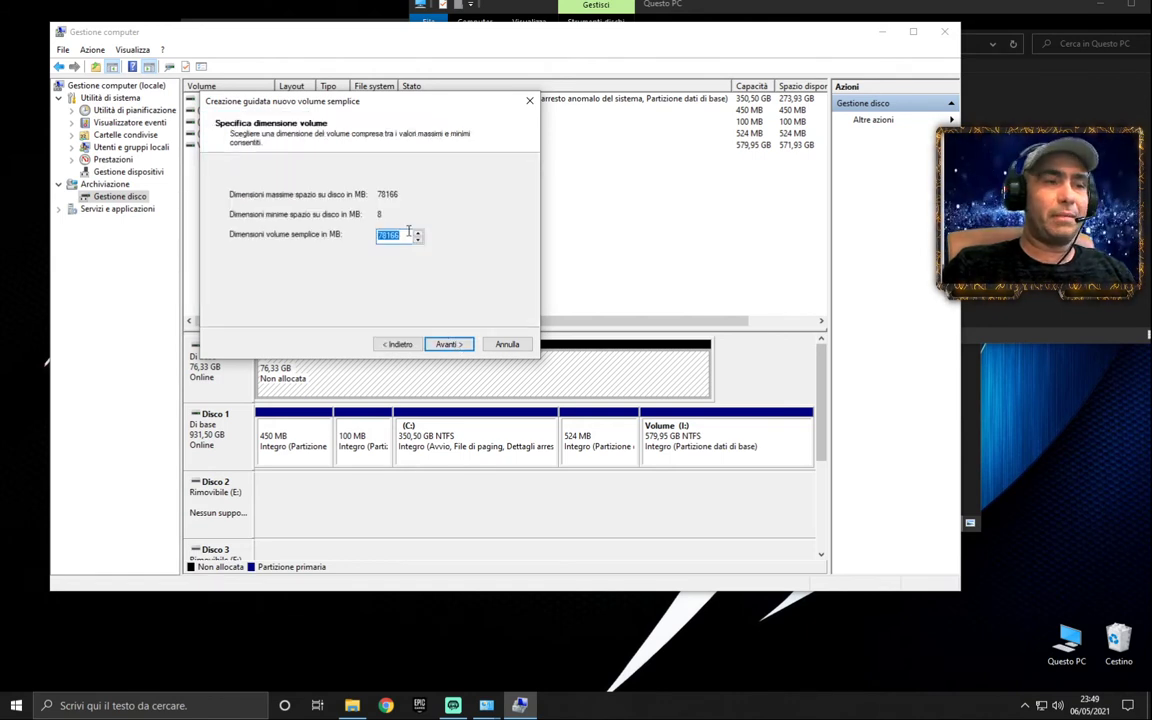
left_click(446, 344)
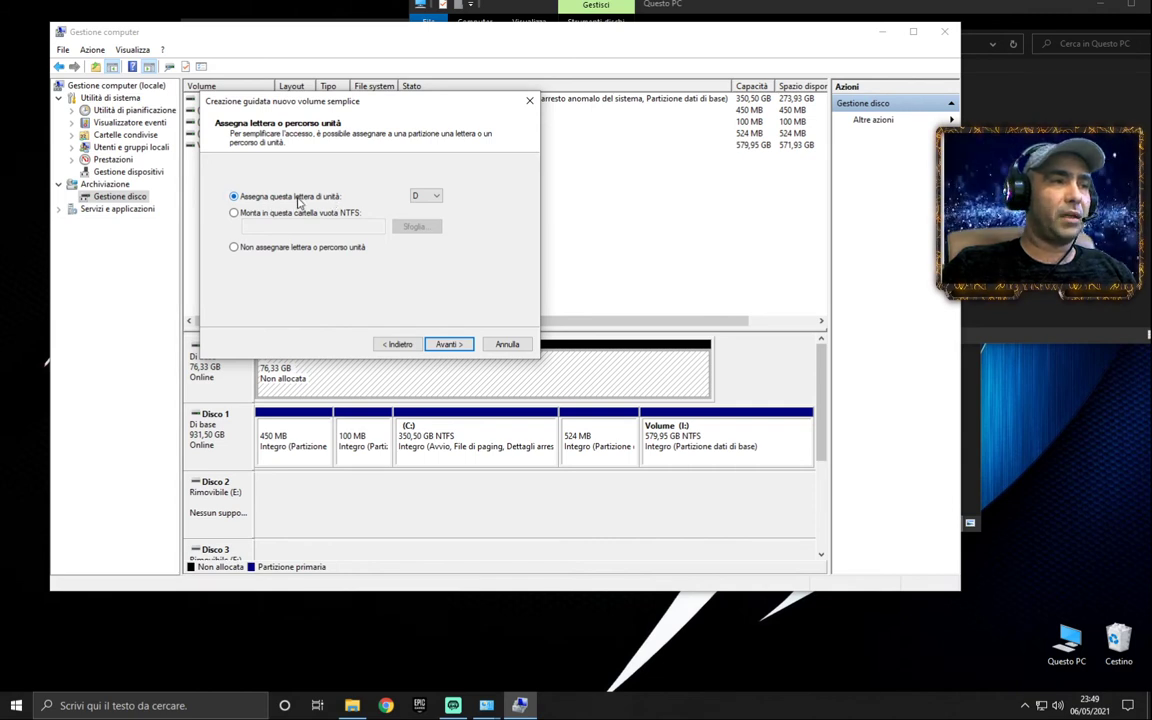
Step: Assign drive letter T to the new volume
left_click(426, 196)
left_click(427, 325)
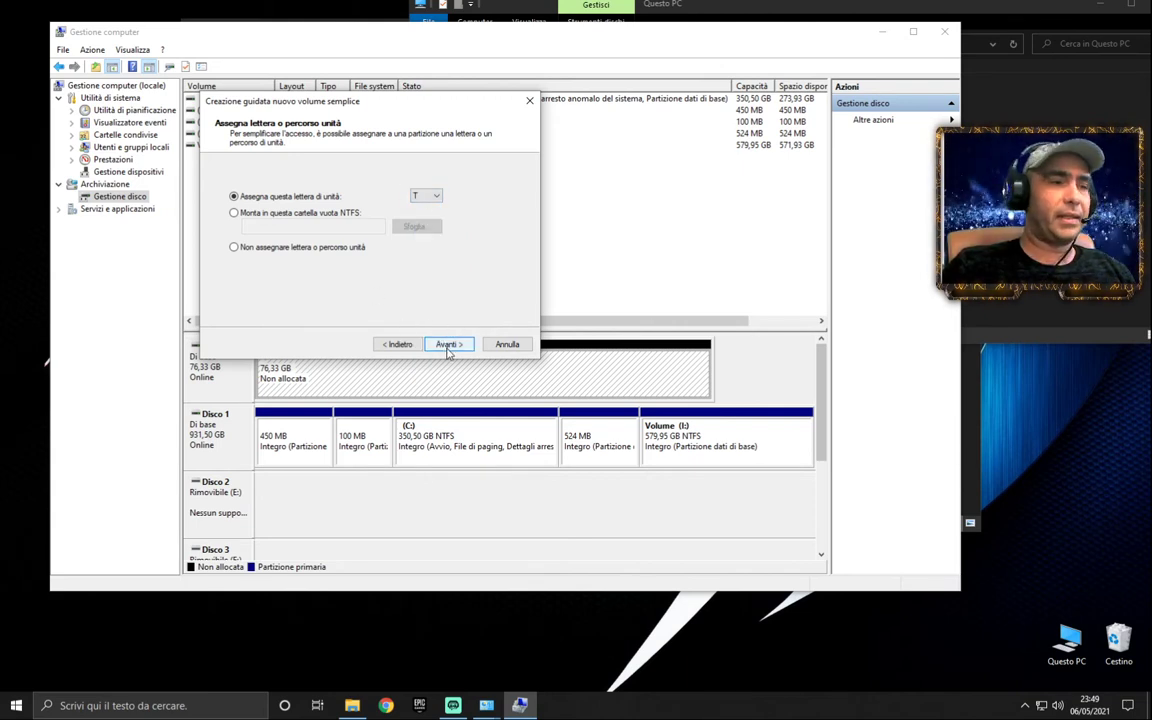
left_click(448, 344)
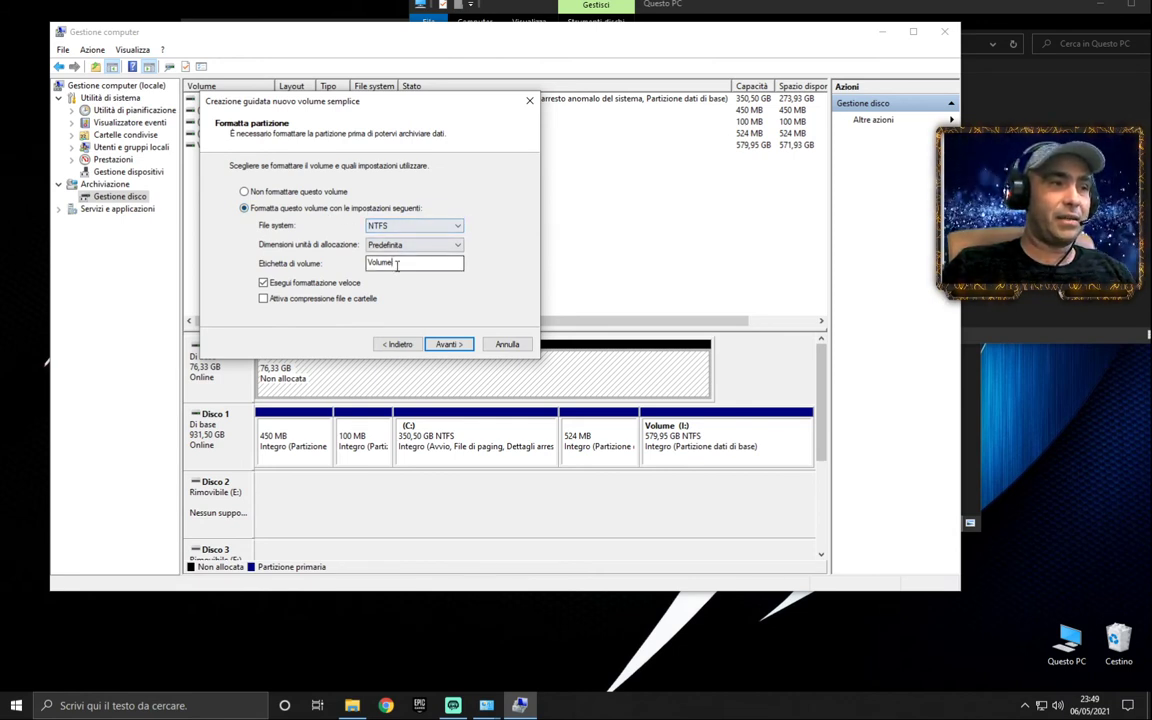
Step: Label the volume Disco 80Gb, keep NTFS with default allocation size and quick format, and finish creating it
key("Tab")
type("Di")
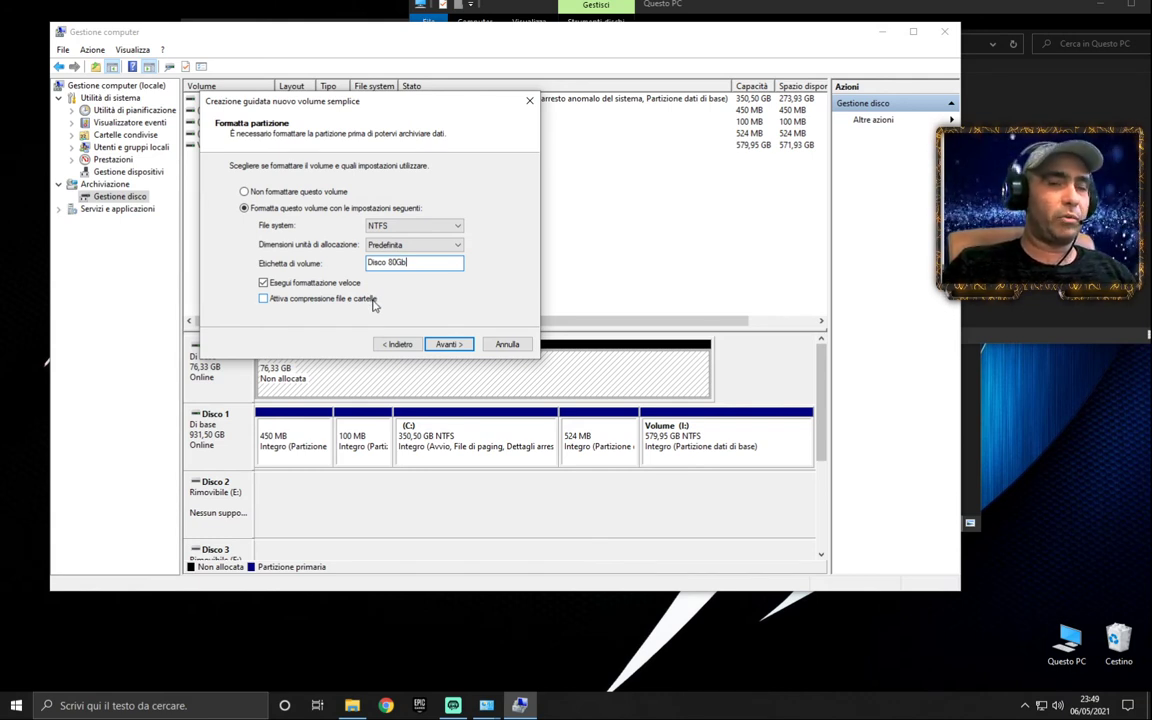
left_click(449, 345)
left_click(449, 345)
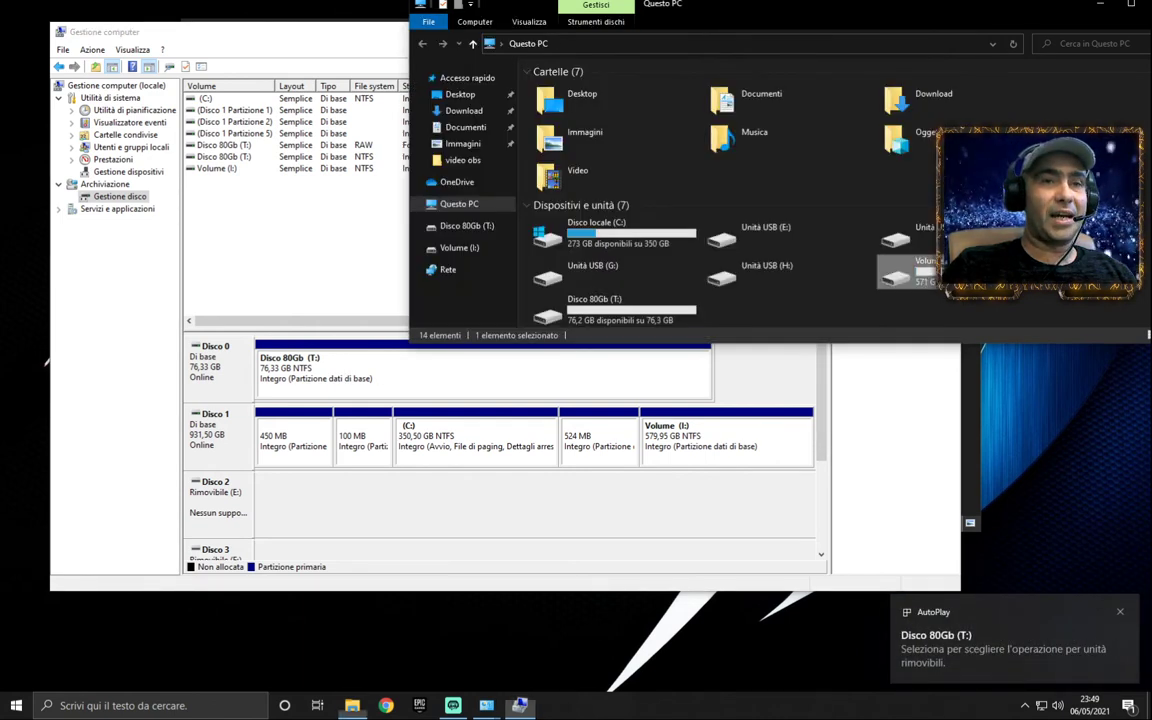
Step: Enlarge the Questo PC window and check the Disco 80Gb (T:) drive among the devices
left_click_drag(804, 343, 805, 388)
left_click(607, 320)
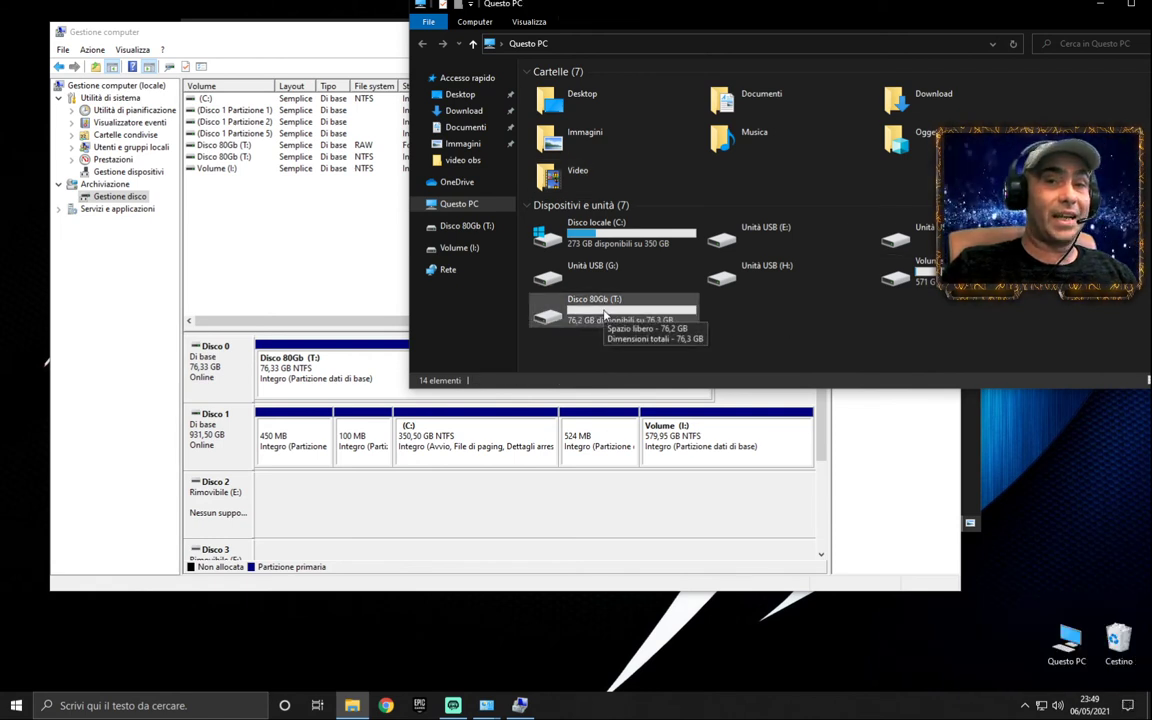
left_click(629, 318)
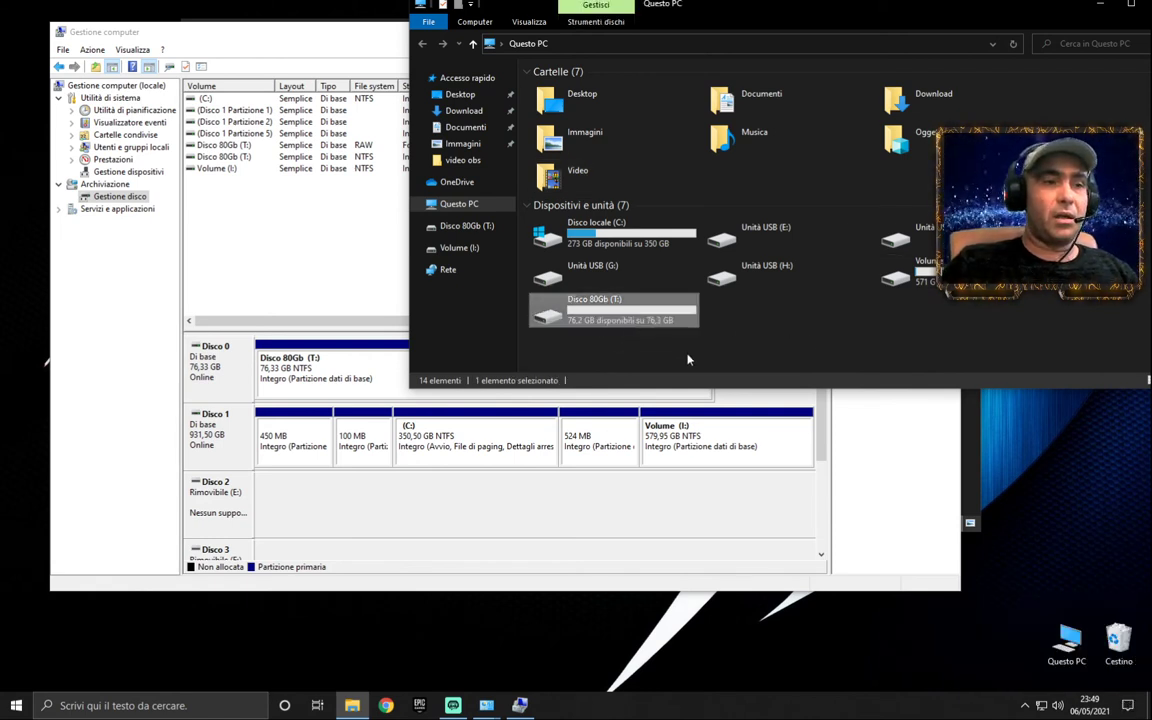
left_click(786, 342)
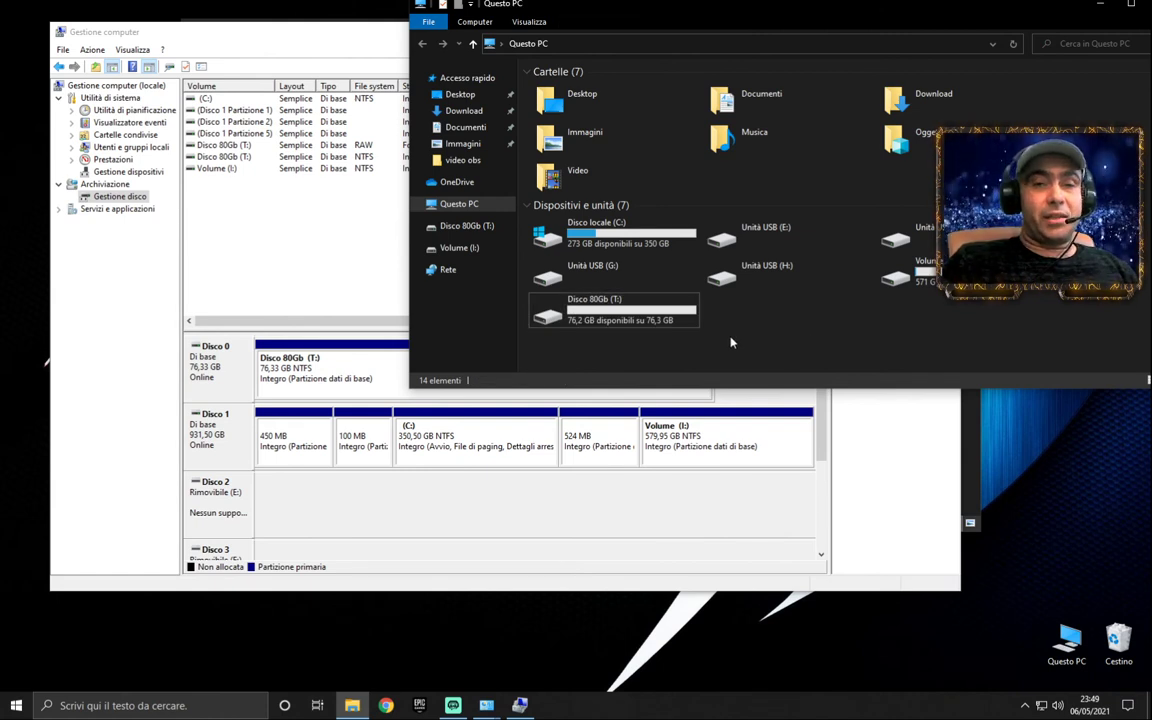